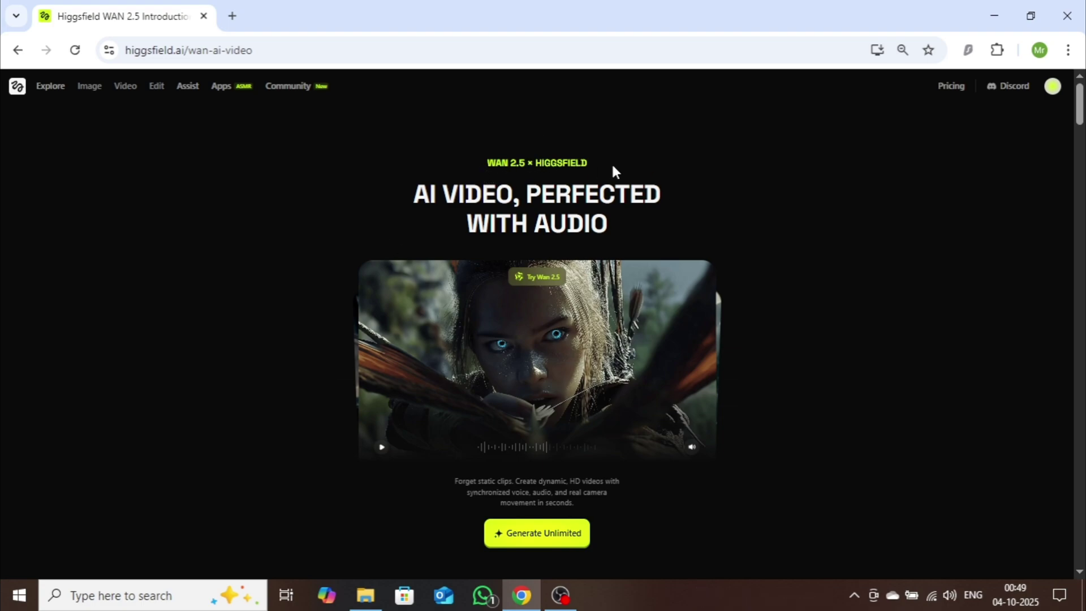
{"action": "scroll", "coordinate": [613, 166], "scroll_direction": "down", "scroll_amount": 5}
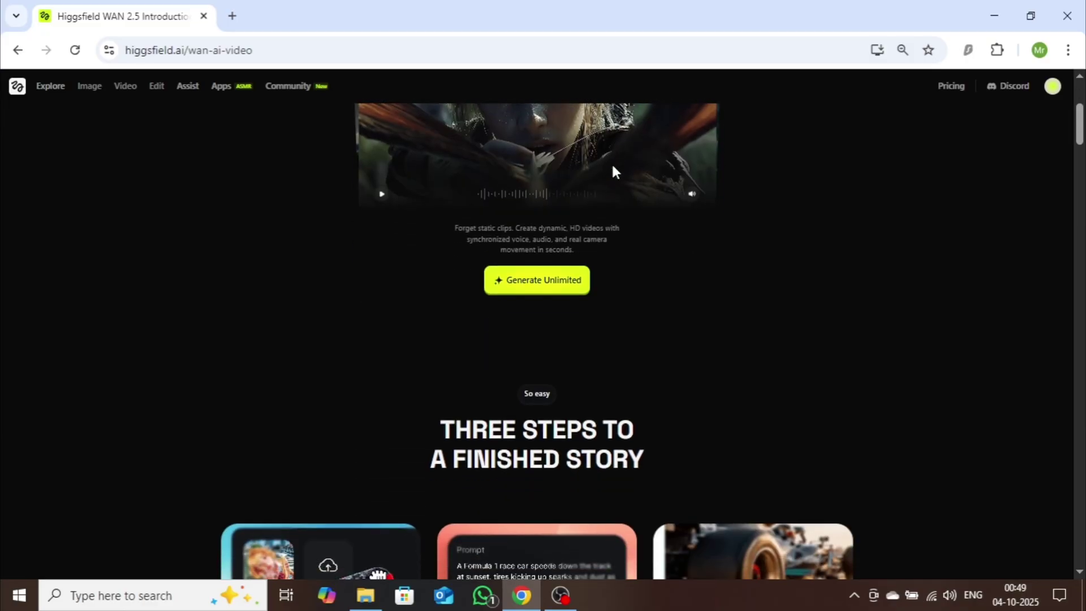
{"action": "scroll", "coordinate": [613, 167], "scroll_direction": "down", "scroll_amount": 14}
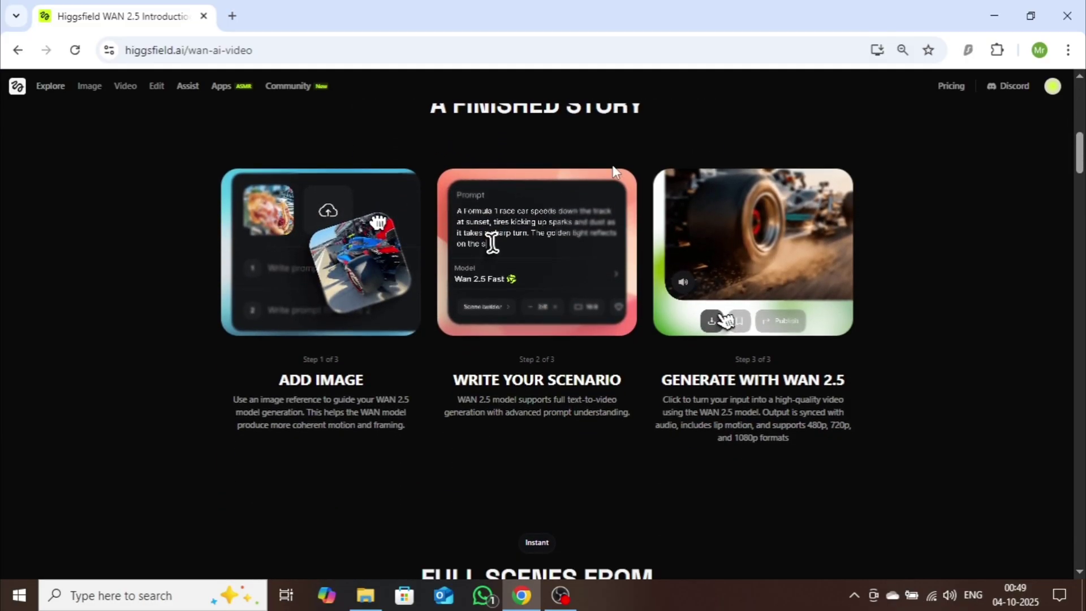
{"action": "scroll", "coordinate": [612, 168], "scroll_direction": "down", "scroll_amount": 5}
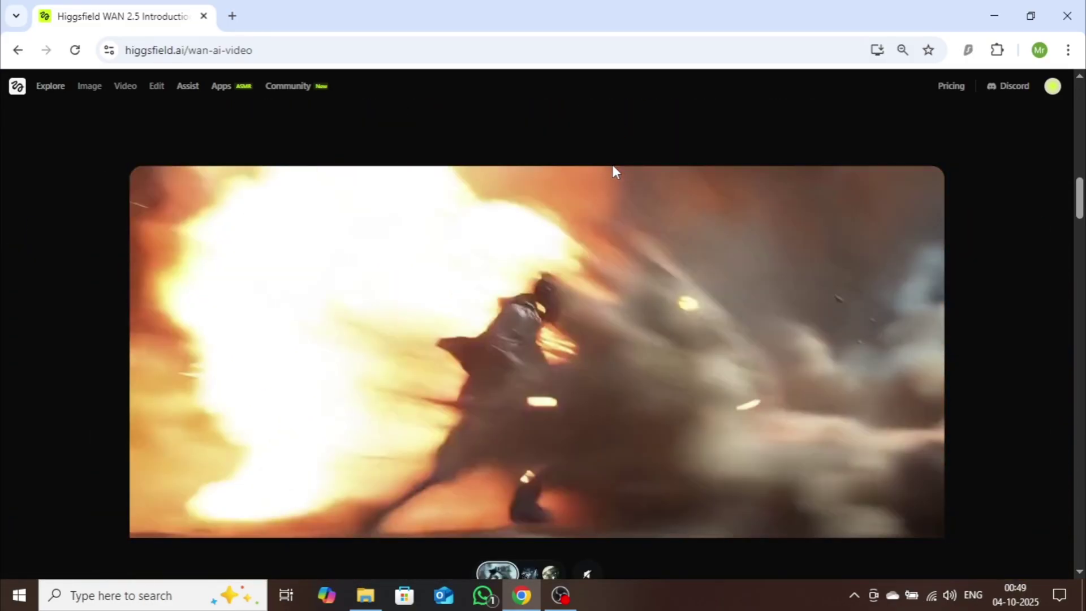
{"action": "scroll", "coordinate": [612, 165], "scroll_direction": "down", "scroll_amount": 10}
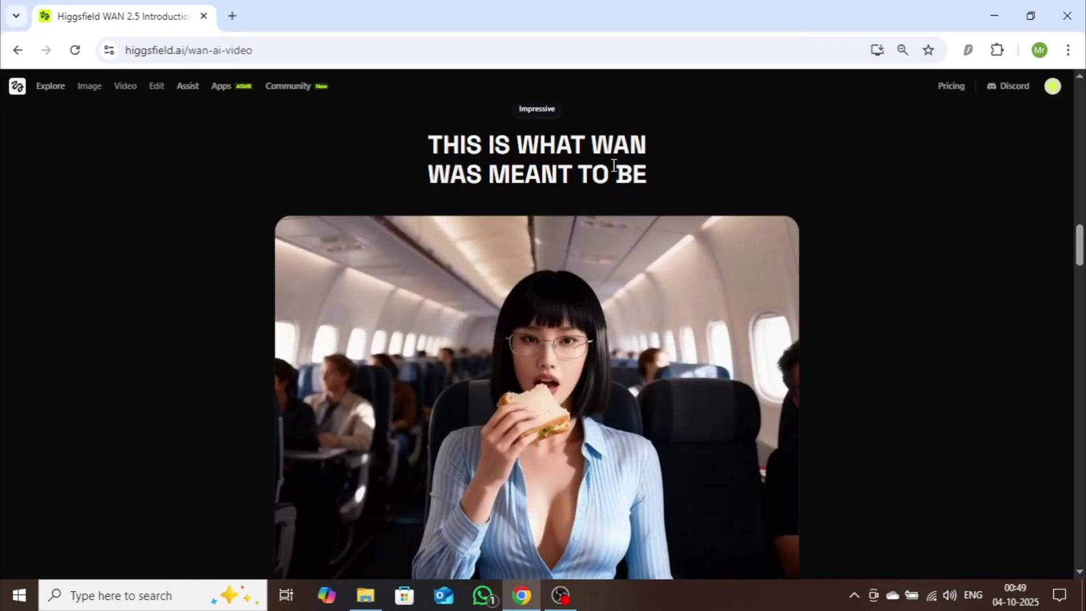
{"action": "scroll", "coordinate": [613, 169], "scroll_direction": "down", "scroll_amount": 13}
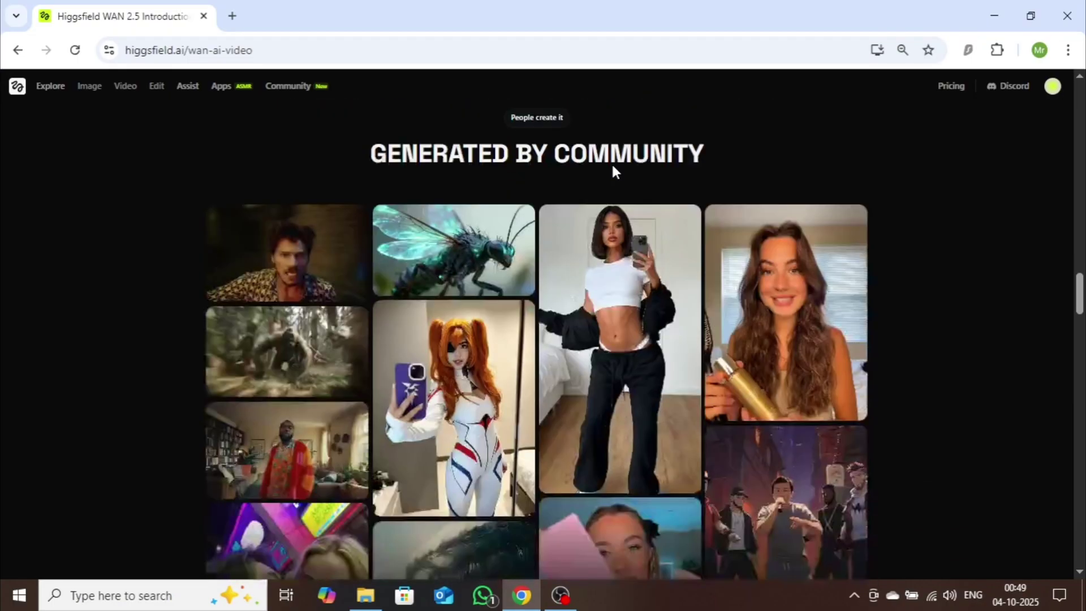
{"action": "scroll", "coordinate": [614, 172], "scroll_direction": "up", "scroll_amount": 5}
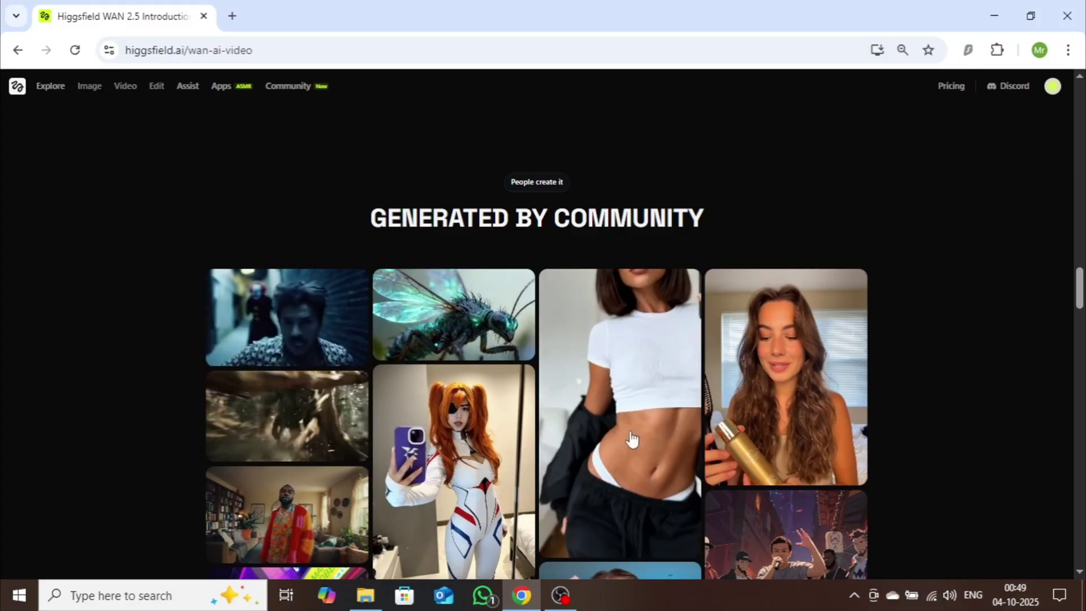
{"action": "scroll", "coordinate": [584, 450], "scroll_direction": "down", "scroll_amount": 2}
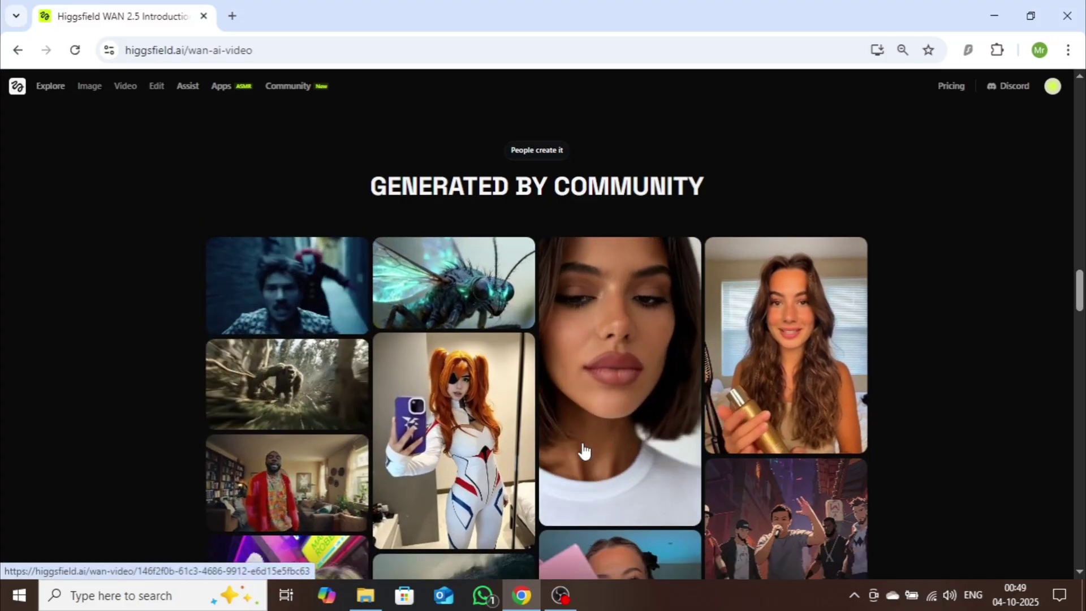
{"action": "scroll", "coordinate": [584, 451], "scroll_direction": "down", "scroll_amount": 9}
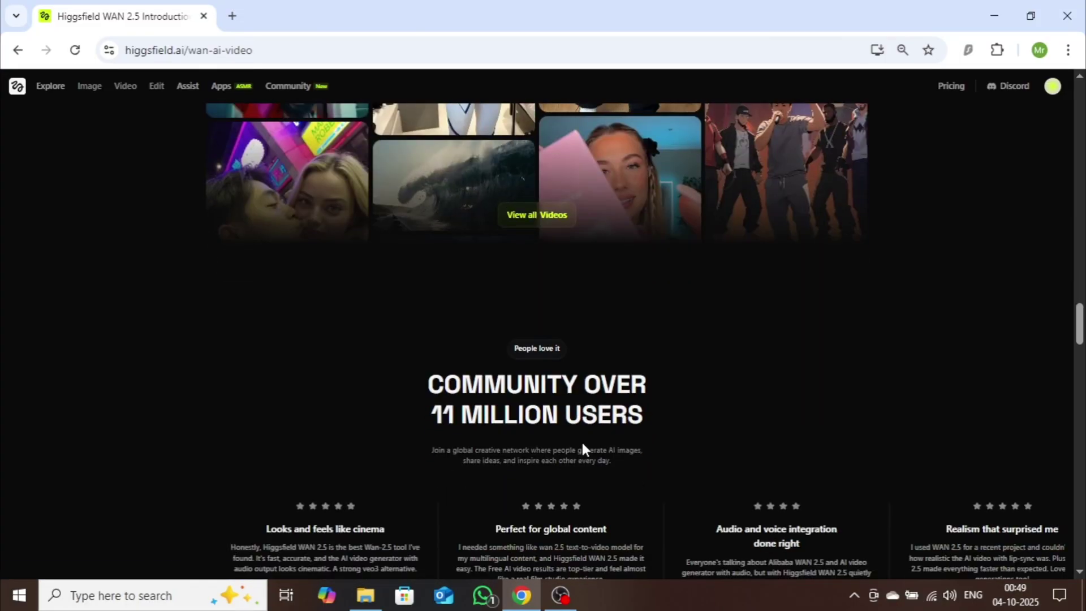
{"action": "scroll", "coordinate": [585, 448], "scroll_direction": "down", "scroll_amount": 2}
{"action": "scroll", "coordinate": [582, 443], "scroll_direction": "down", "scroll_amount": 4}
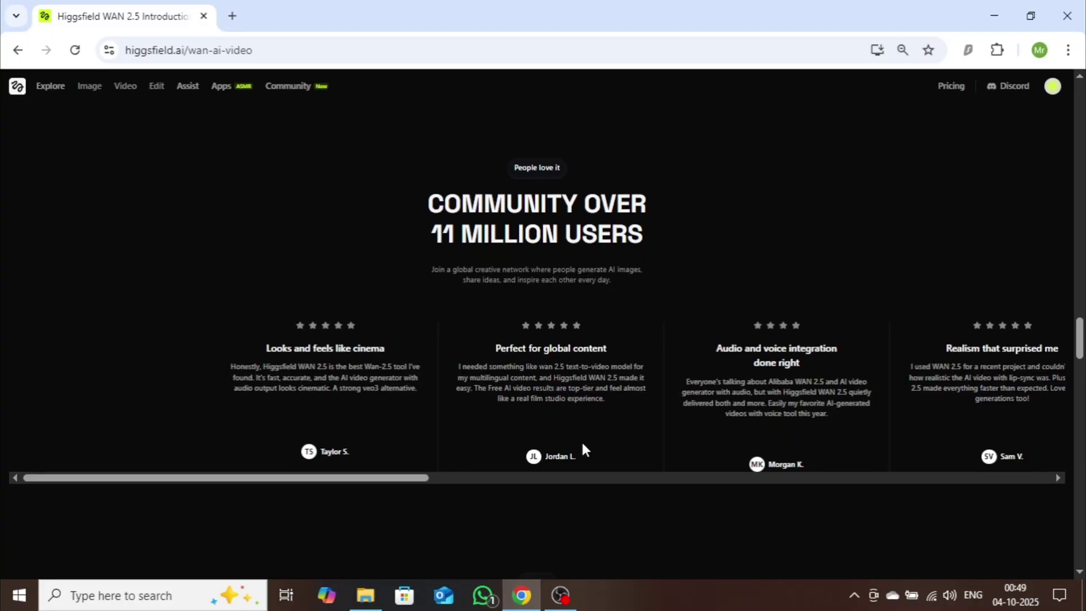
{"action": "scroll", "coordinate": [584, 447], "scroll_direction": "down", "scroll_amount": 2}
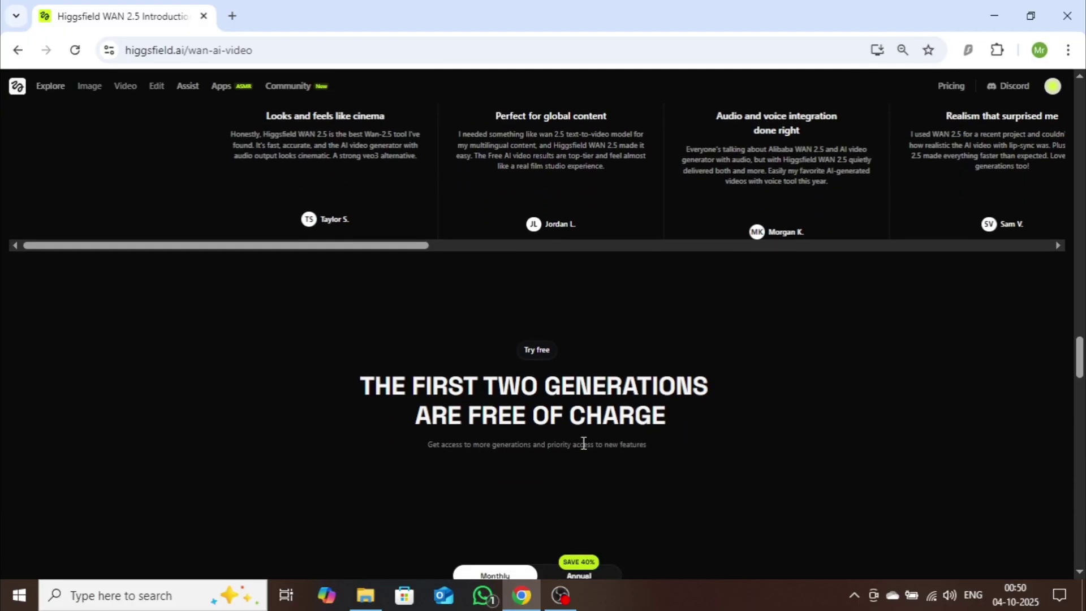
{"action": "scroll", "coordinate": [583, 442], "scroll_direction": "down", "scroll_amount": 6}
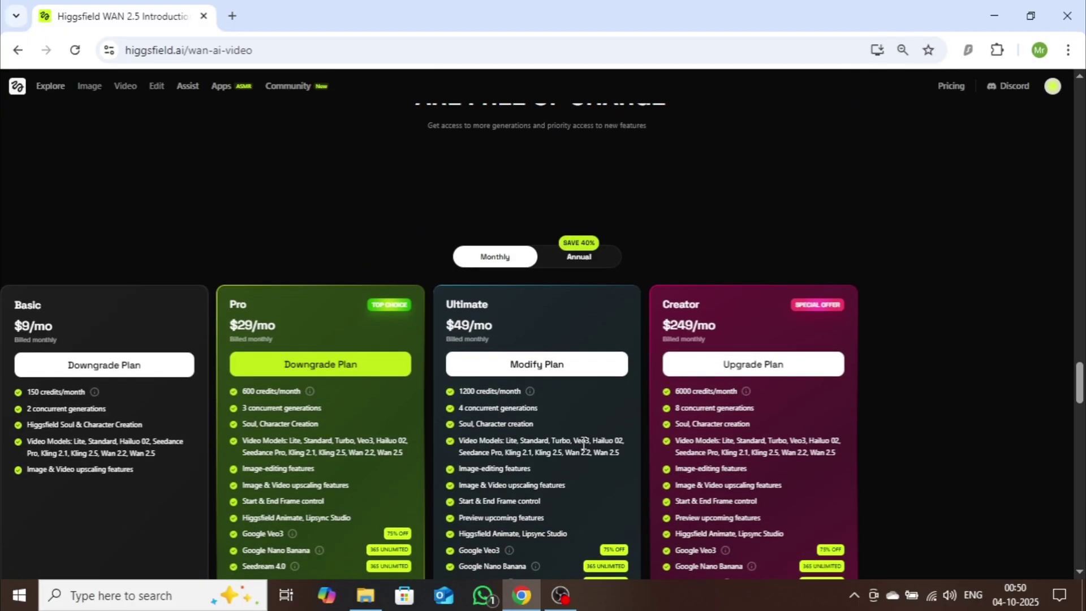
{"action": "scroll", "coordinate": [582, 441], "scroll_direction": "down", "scroll_amount": 2}
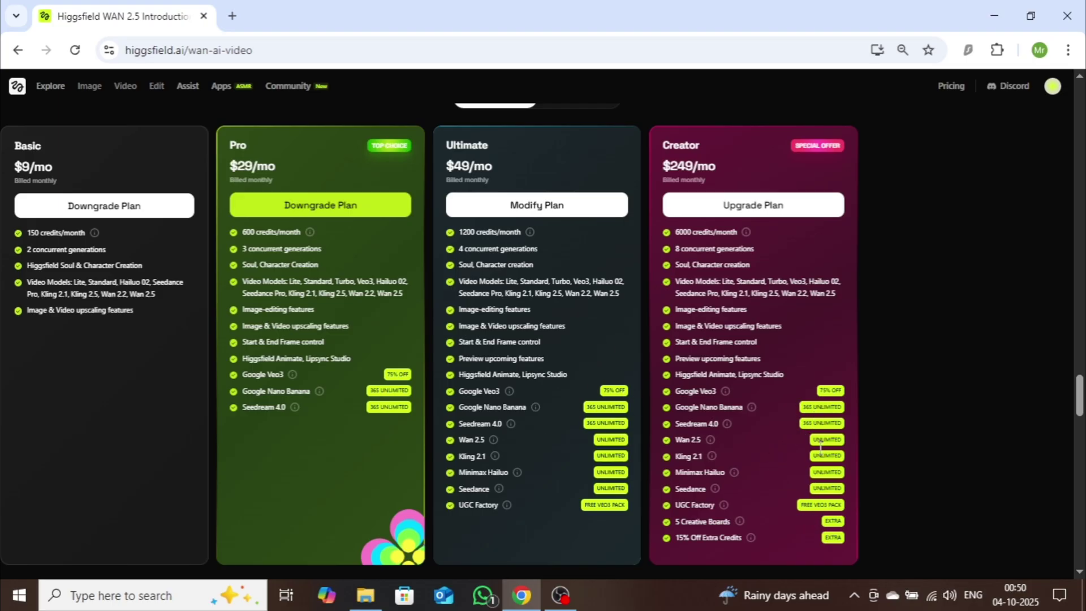
{"action": "scroll", "coordinate": [835, 406], "scroll_direction": "down", "scroll_amount": 10}
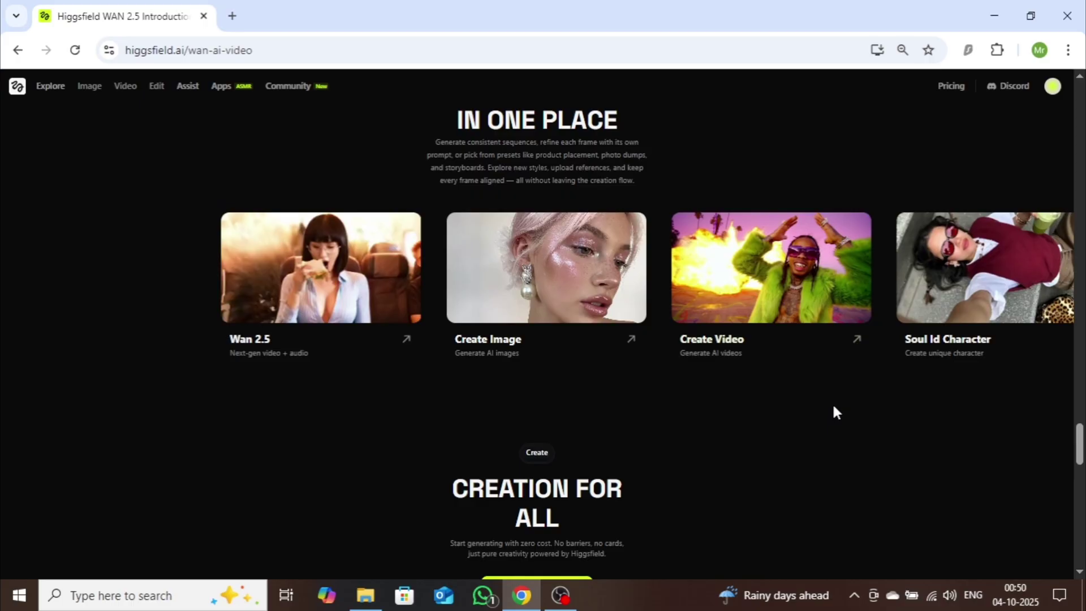
{"action": "scroll", "coordinate": [833, 406], "scroll_direction": "down", "scroll_amount": 5}
{"action": "scroll", "coordinate": [833, 406], "scroll_direction": "down", "scroll_amount": 6}
{"action": "scroll", "coordinate": [833, 406], "scroll_direction": "up", "scroll_amount": 8}
{"action": "scroll", "coordinate": [834, 406], "scroll_direction": "up", "scroll_amount": 10}
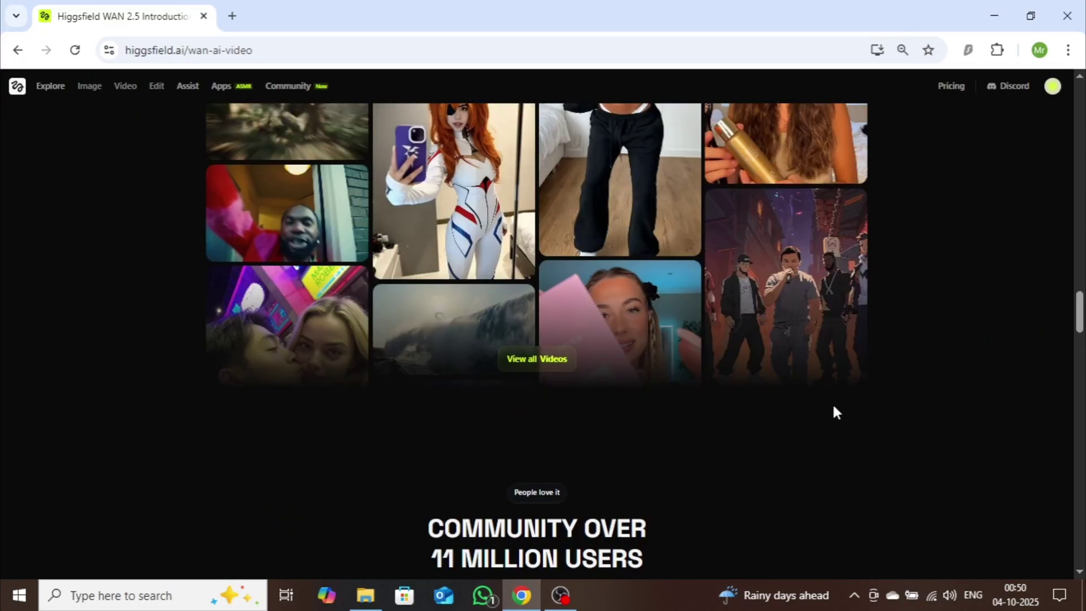
{"action": "scroll", "coordinate": [833, 412], "scroll_direction": "up", "scroll_amount": 10}
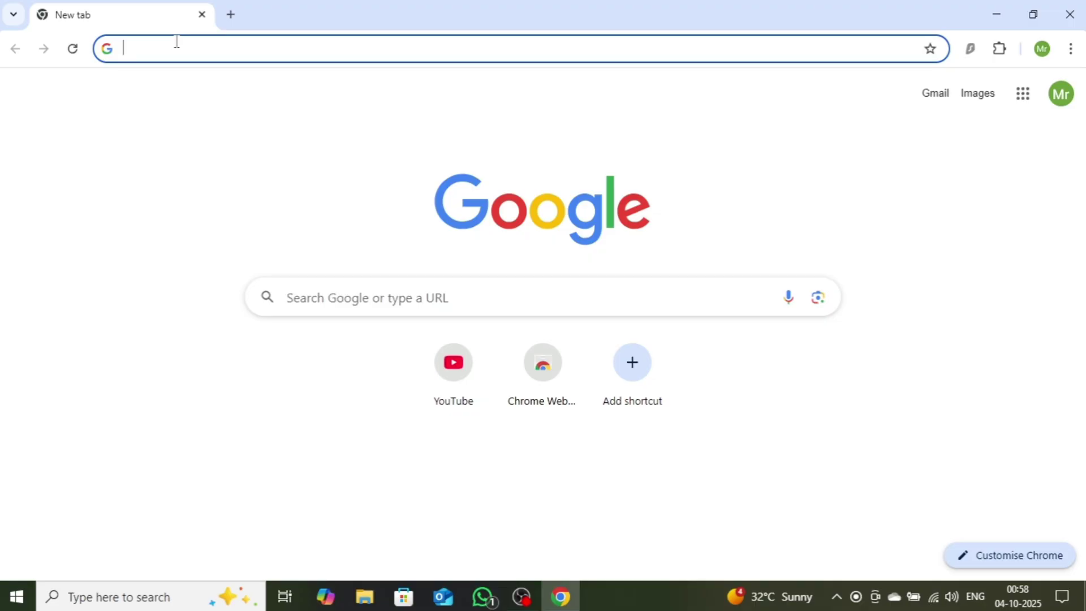
Search 'higgsfield' from a new tab and open the Higgsfield AI result.
{"action": "type", "text": "higgsfield"}
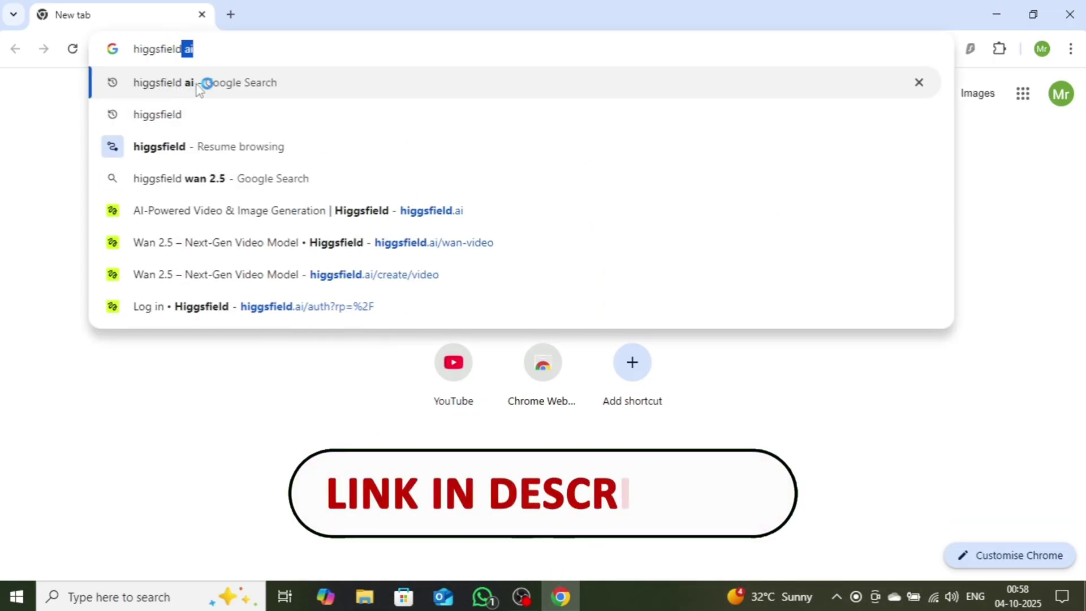
{"action": "left_click", "coordinate": [302, 88]}
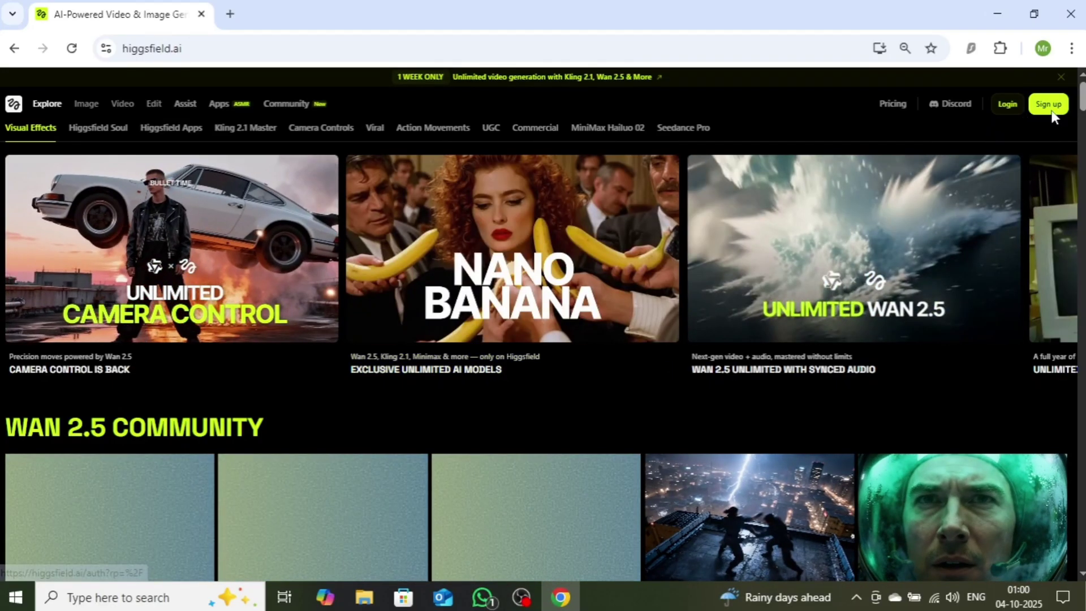
Log in with Google, check the avatar menu, and scroll to the WAN 2.5 Community grid.
{"action": "left_click", "coordinate": [1052, 113]}
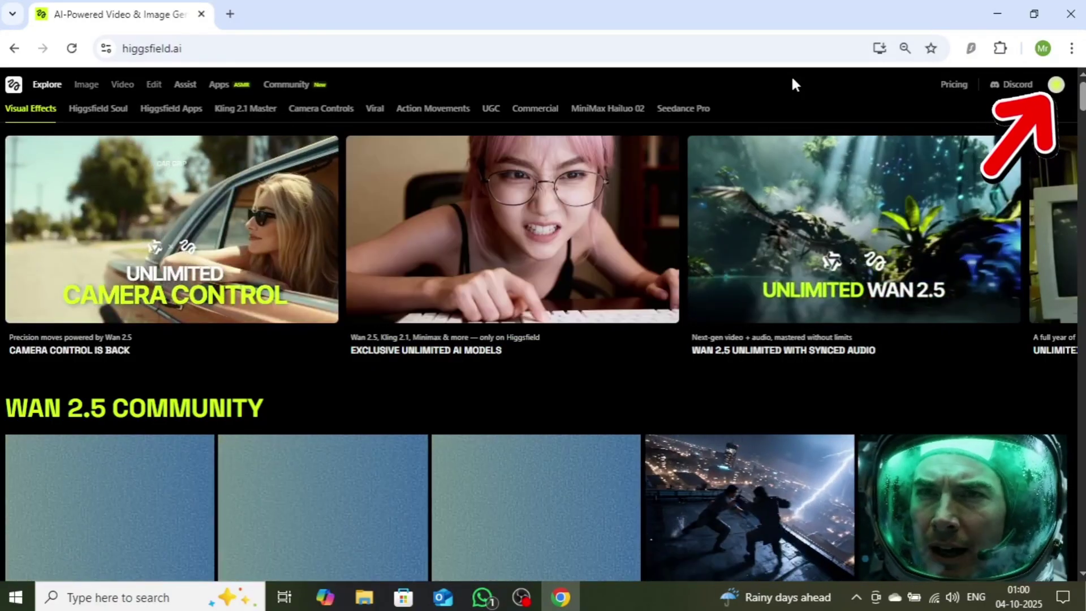
{"action": "left_click", "coordinate": [1056, 84]}
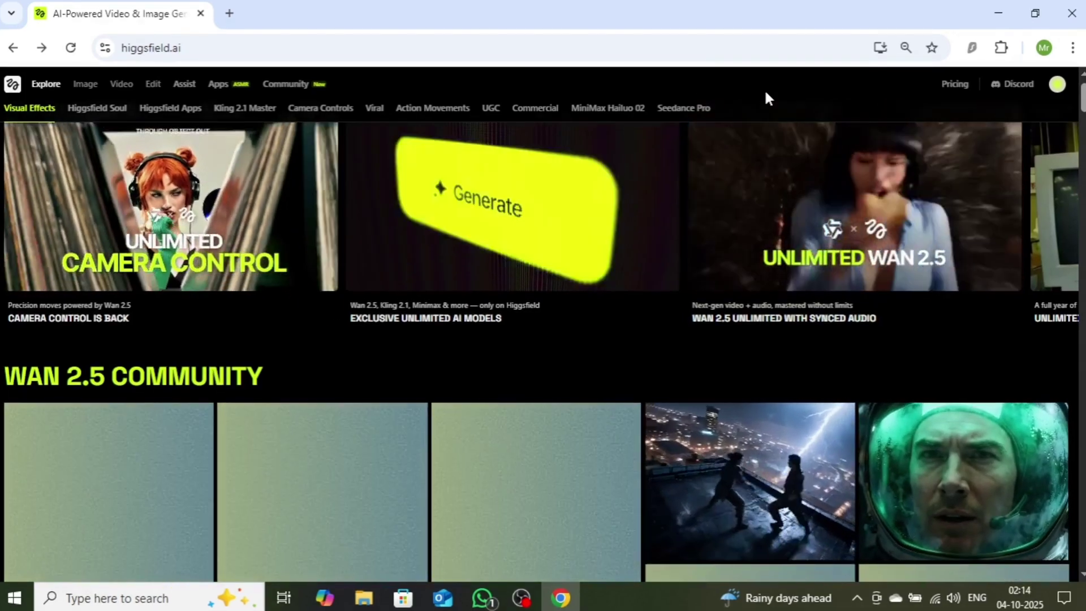
{"action": "scroll", "coordinate": [767, 97], "scroll_direction": "down", "scroll_amount": 2}
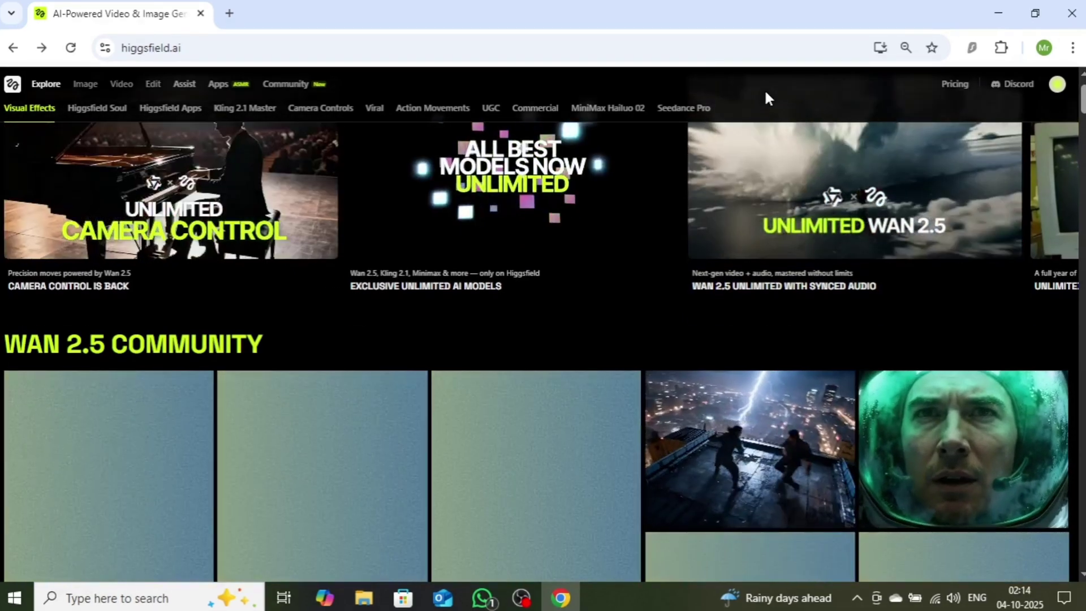
{"action": "scroll", "coordinate": [766, 93], "scroll_direction": "down", "scroll_amount": 3}
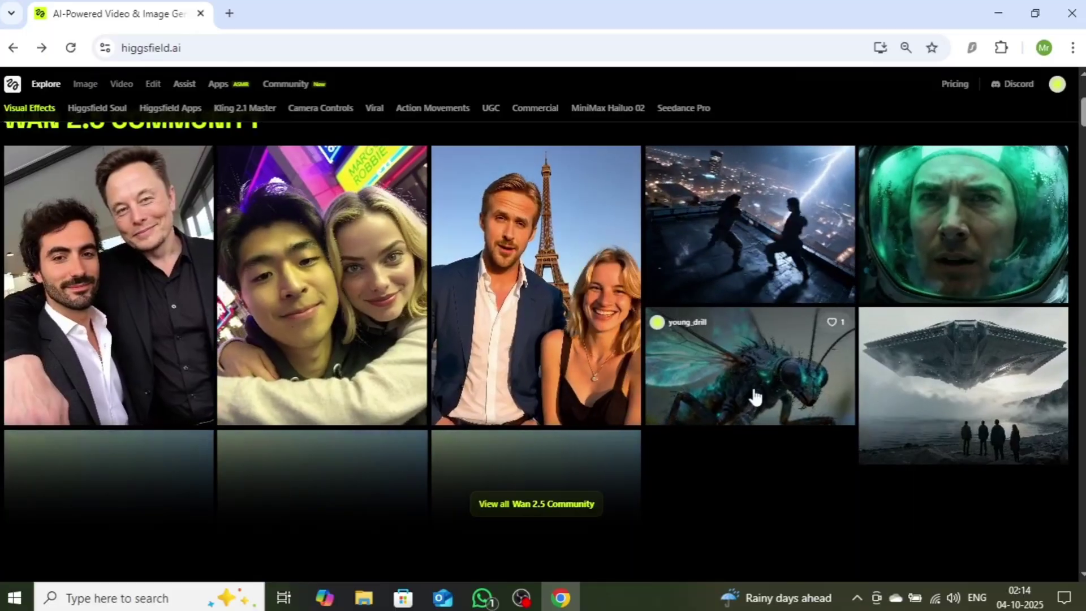
Open the glowing insect community video and Recreate it in Create Video.
{"action": "left_click", "coordinate": [752, 386]}
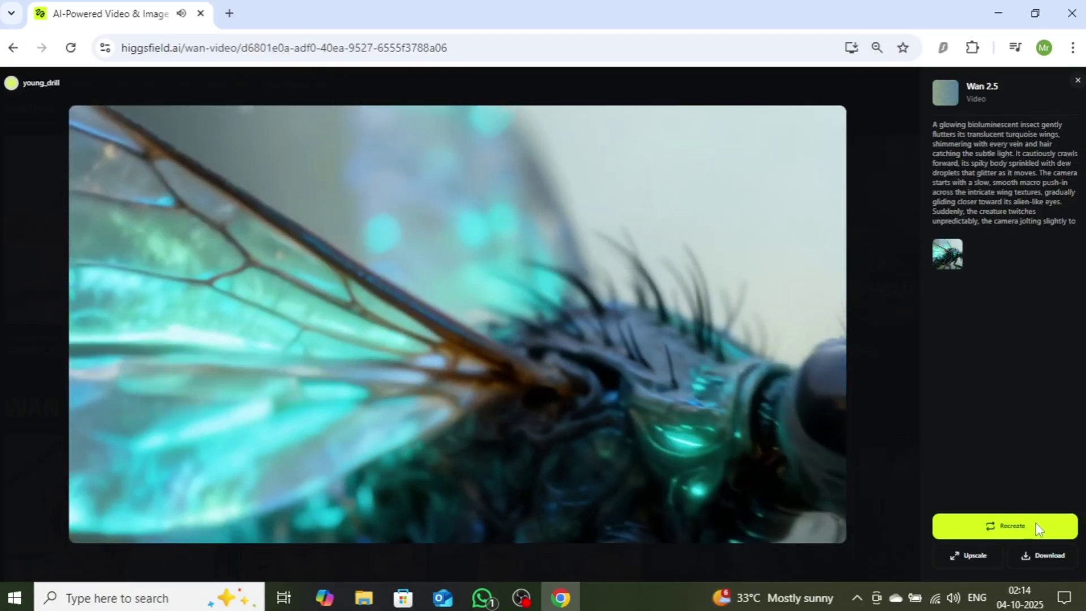
{"action": "left_click", "coordinate": [1036, 525]}
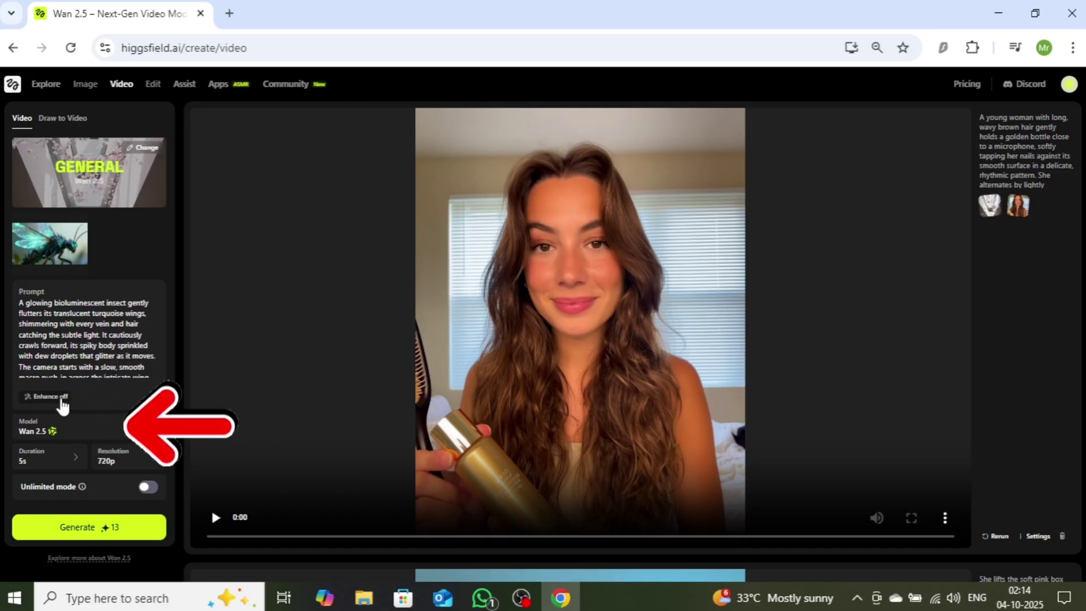
Switch on Enhance and Unlimited mode, then generate the glowing insect clip.
{"action": "left_click", "coordinate": [60, 398]}
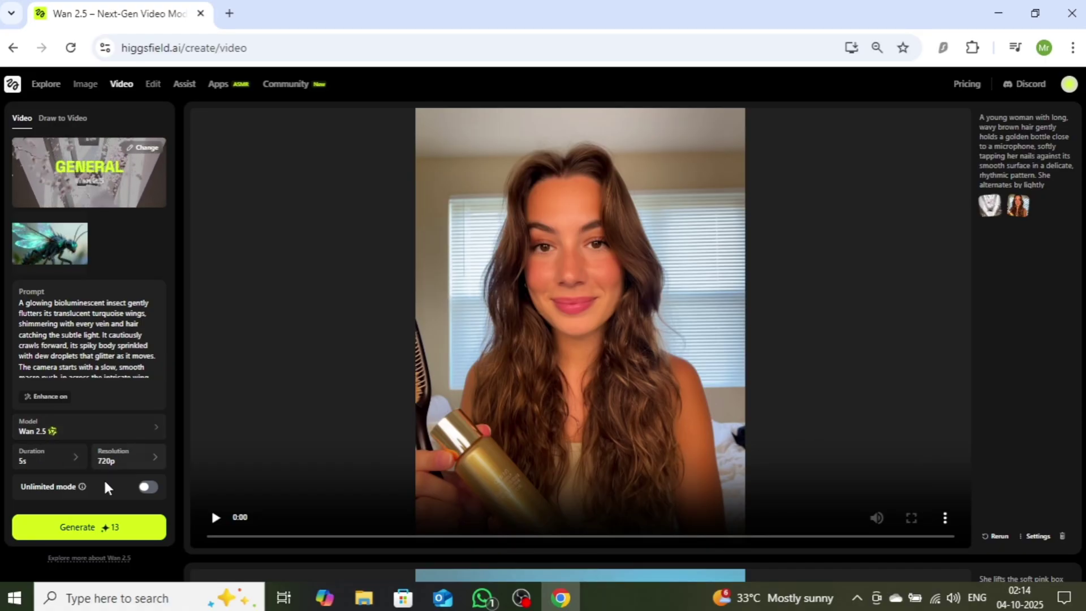
{"action": "left_click", "coordinate": [147, 488]}
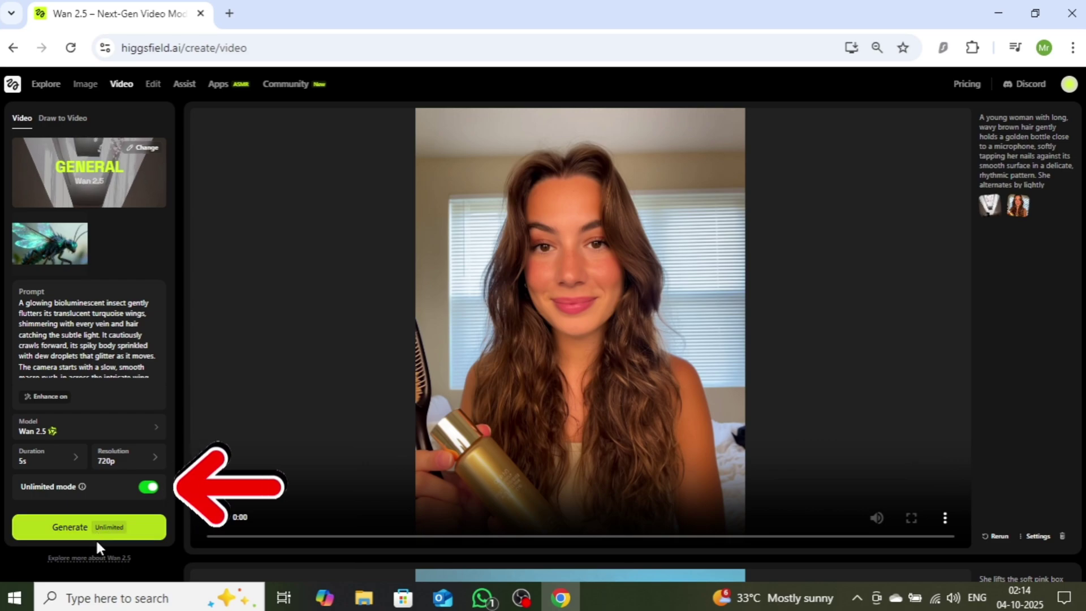
{"action": "left_click", "coordinate": [134, 531]}
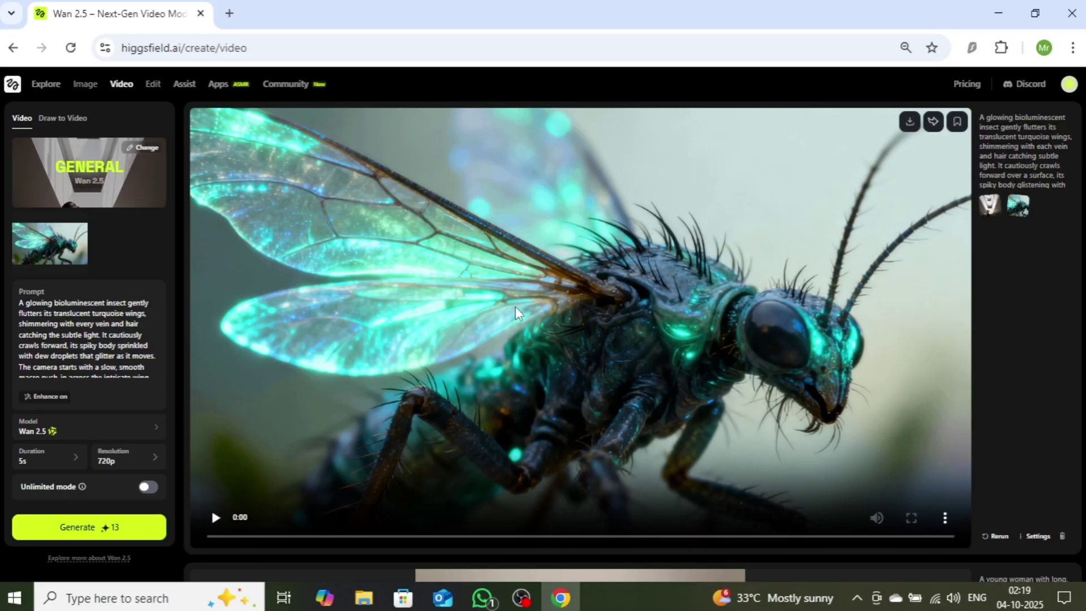
Watch the 5-second insect clip full screen twice, then remove the insect reference image.
{"action": "left_click", "coordinate": [218, 517]}
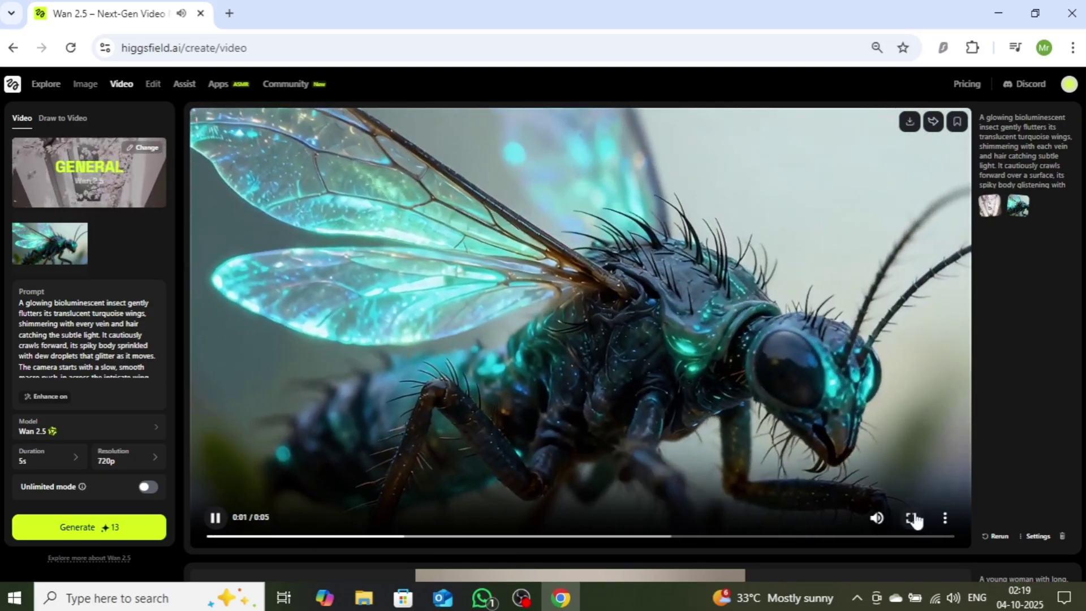
{"action": "left_click", "coordinate": [910, 517]}
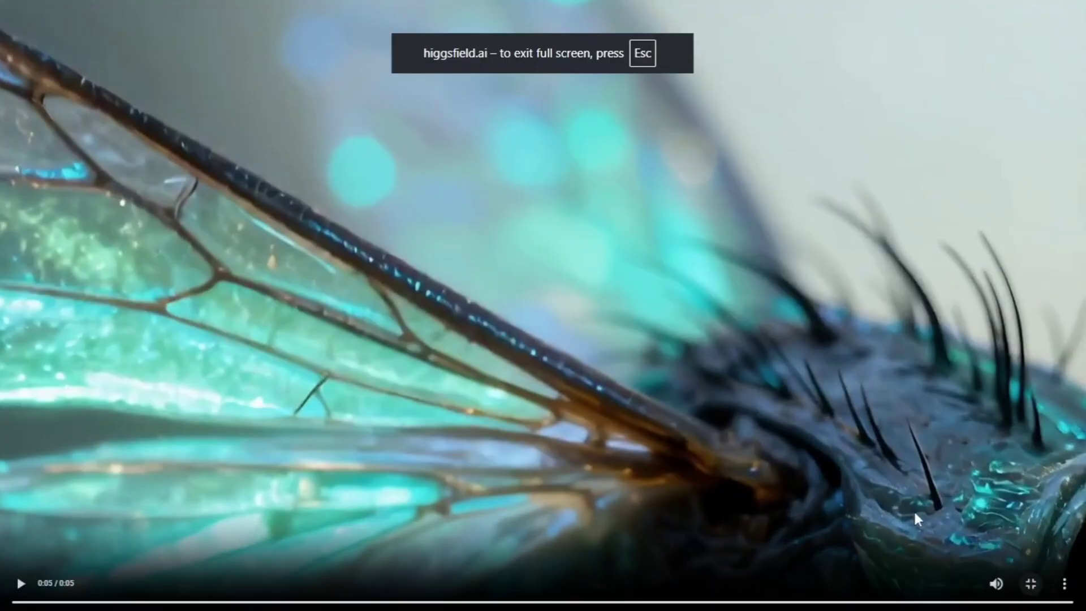
{"action": "left_click", "coordinate": [850, 425]}
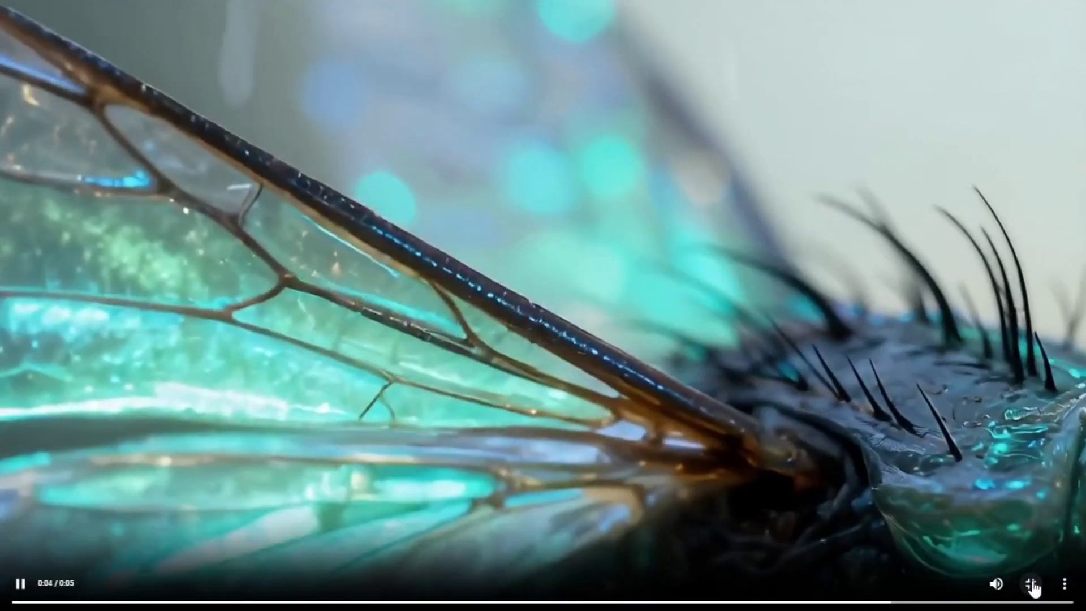
{"action": "left_click", "coordinate": [1030, 585]}
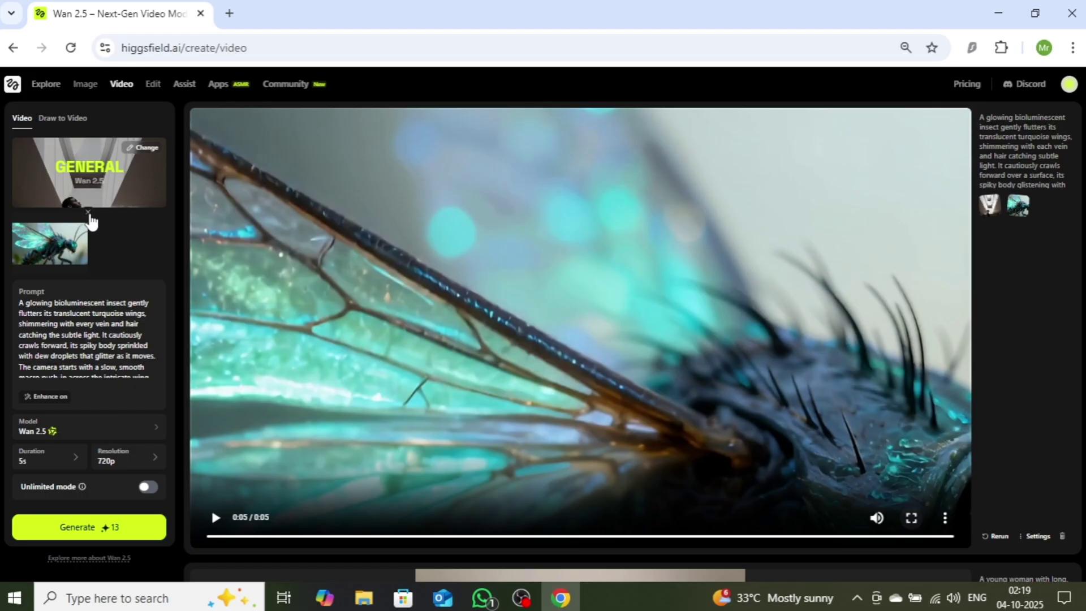
{"action": "left_click", "coordinate": [90, 217]}
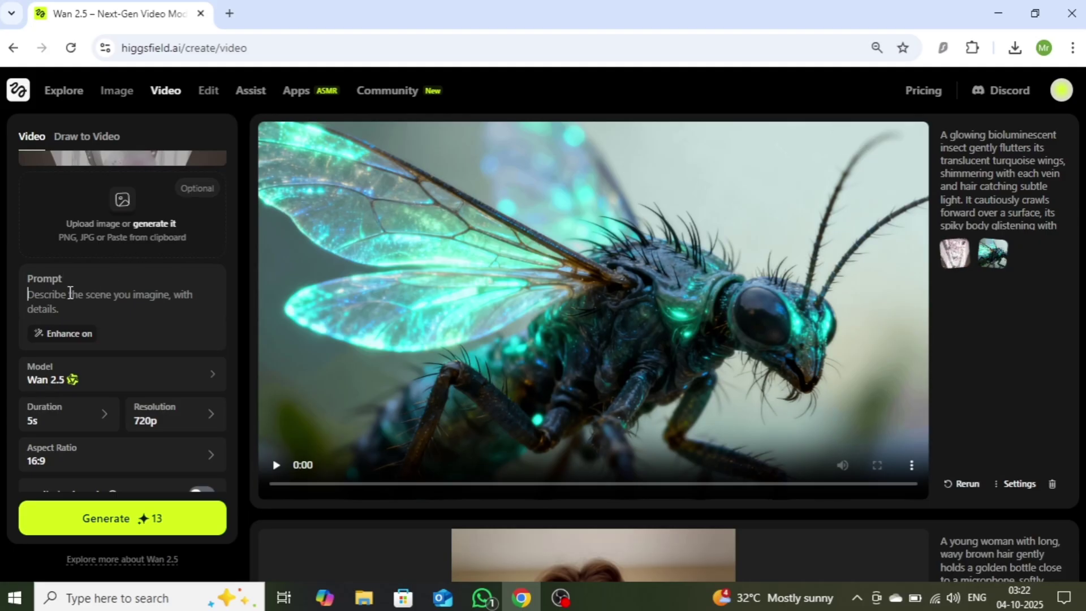
Paste the new werewolf prompt into the Prompt box and choose the Wan 2.5 model.
{"action": "right_click", "coordinate": [89, 291]}
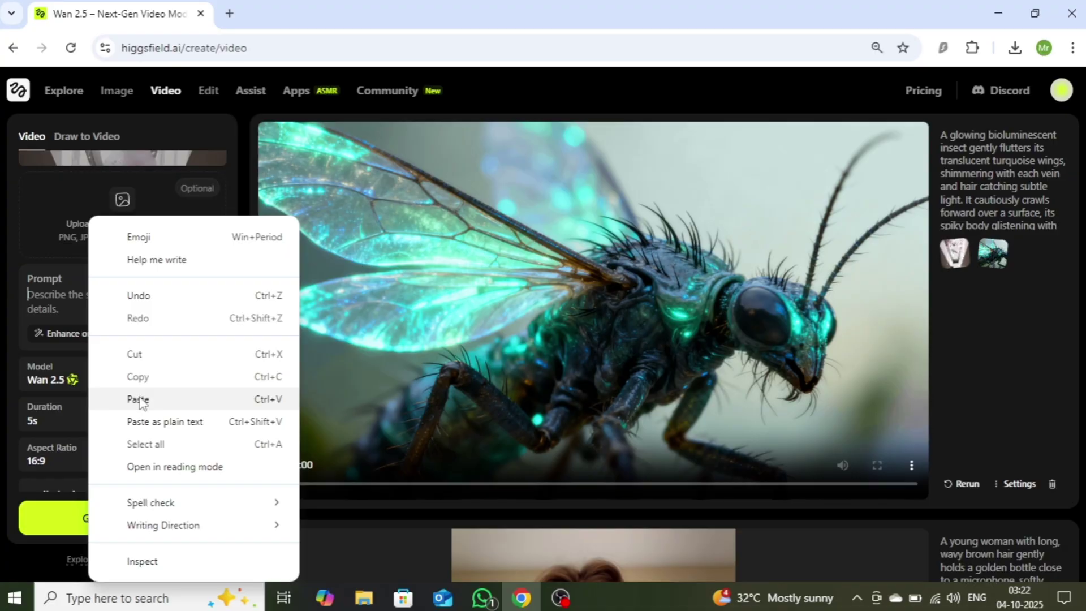
{"action": "left_click", "coordinate": [141, 399]}
{"action": "scroll", "coordinate": [129, 355], "scroll_direction": "down", "scroll_amount": 2}
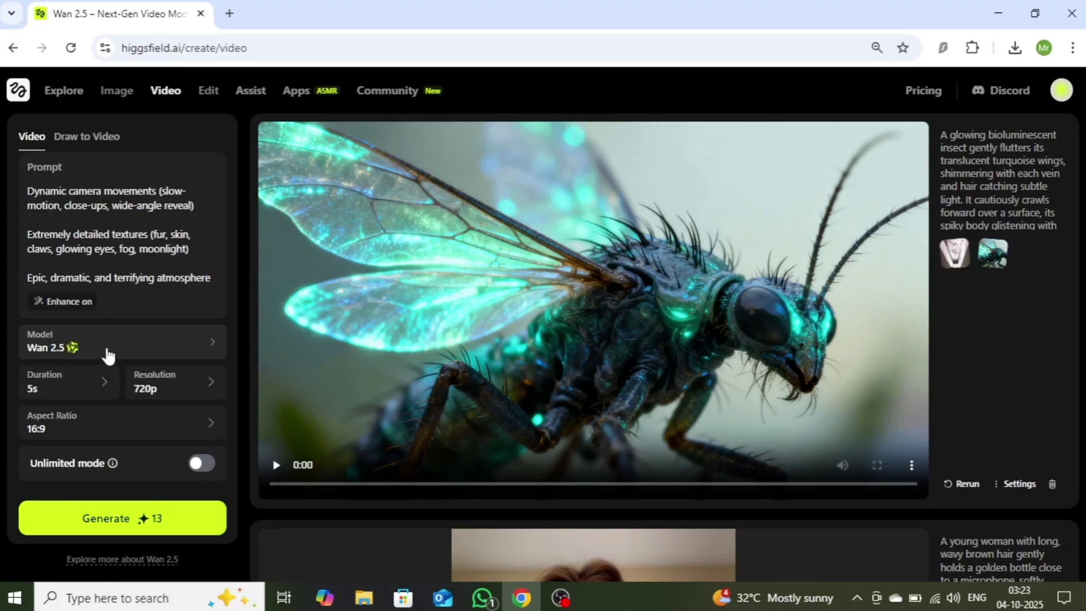
{"action": "left_click", "coordinate": [149, 350]}
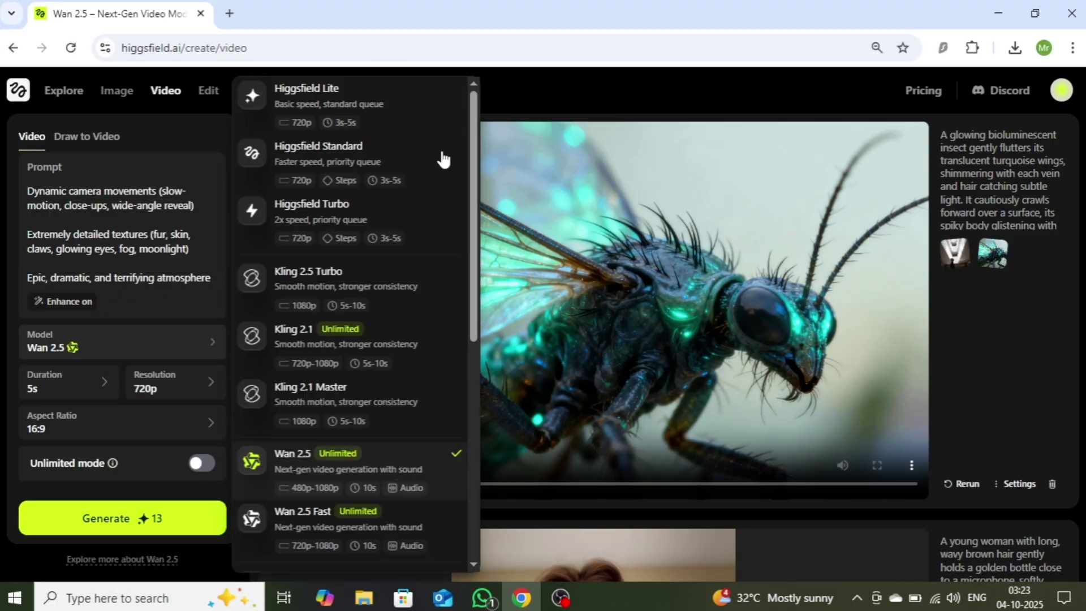
{"action": "left_click", "coordinate": [338, 464]}
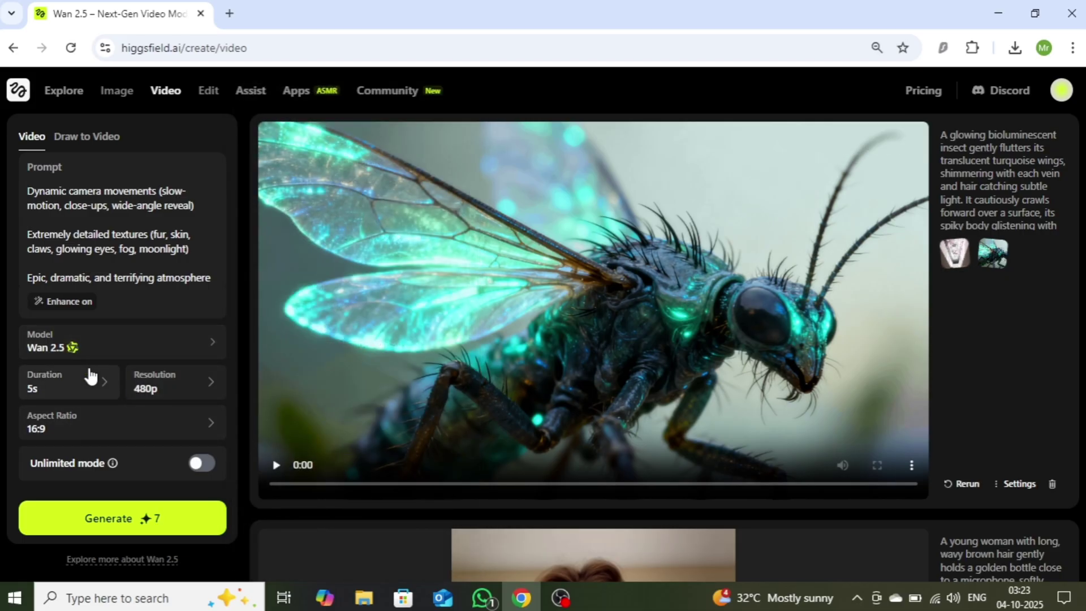
Set duration 10s and resolution 1080p, check the 16:9 aspect ratio, and generate.
{"action": "left_click", "coordinate": [89, 390]}
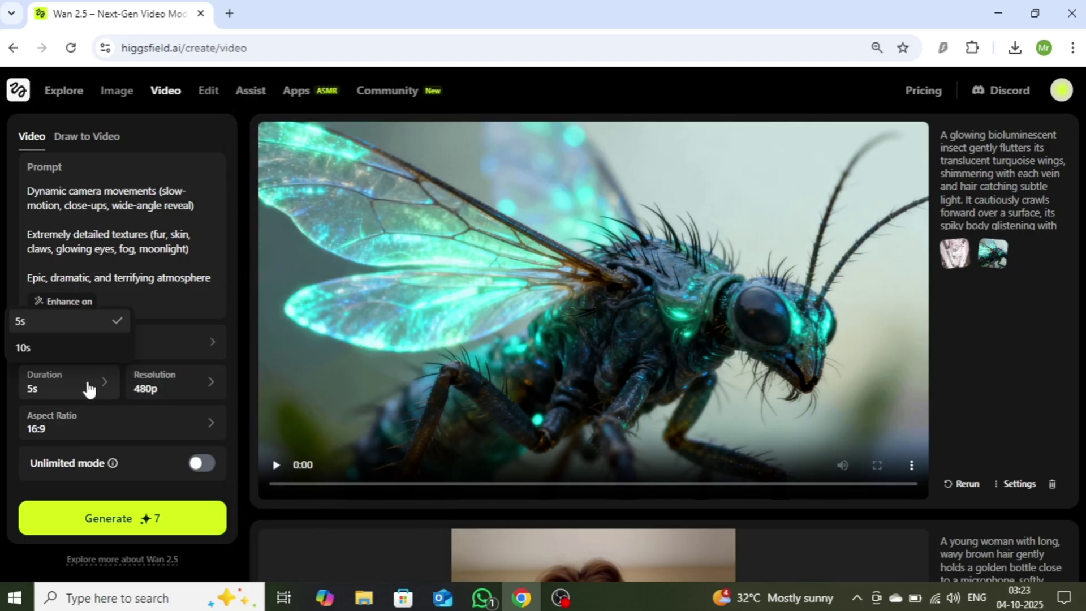
{"action": "left_click", "coordinate": [80, 346]}
{"action": "left_click", "coordinate": [167, 399]}
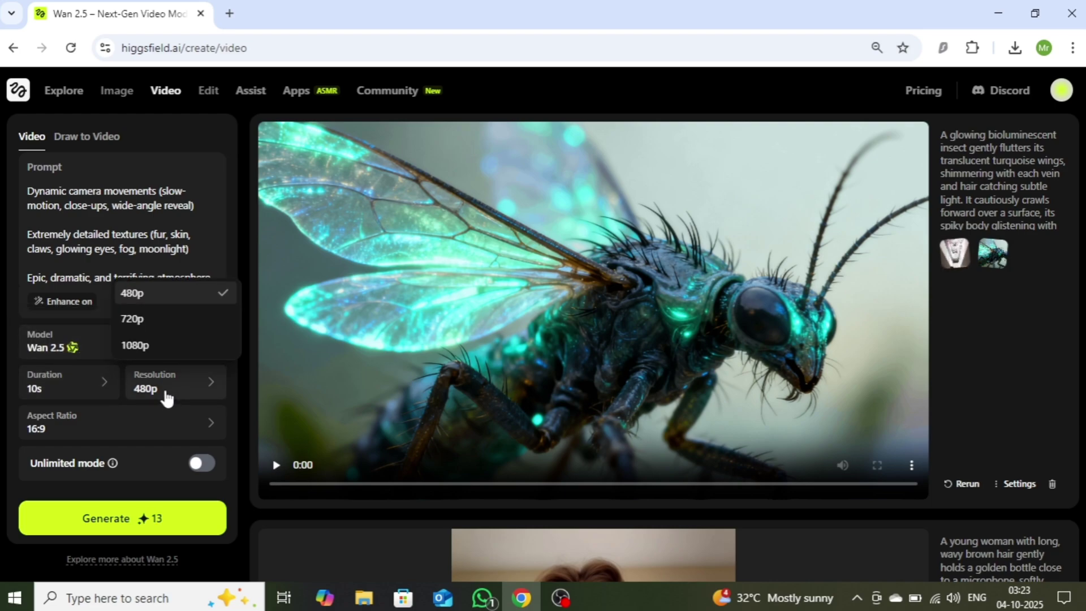
{"action": "left_click", "coordinate": [164, 346]}
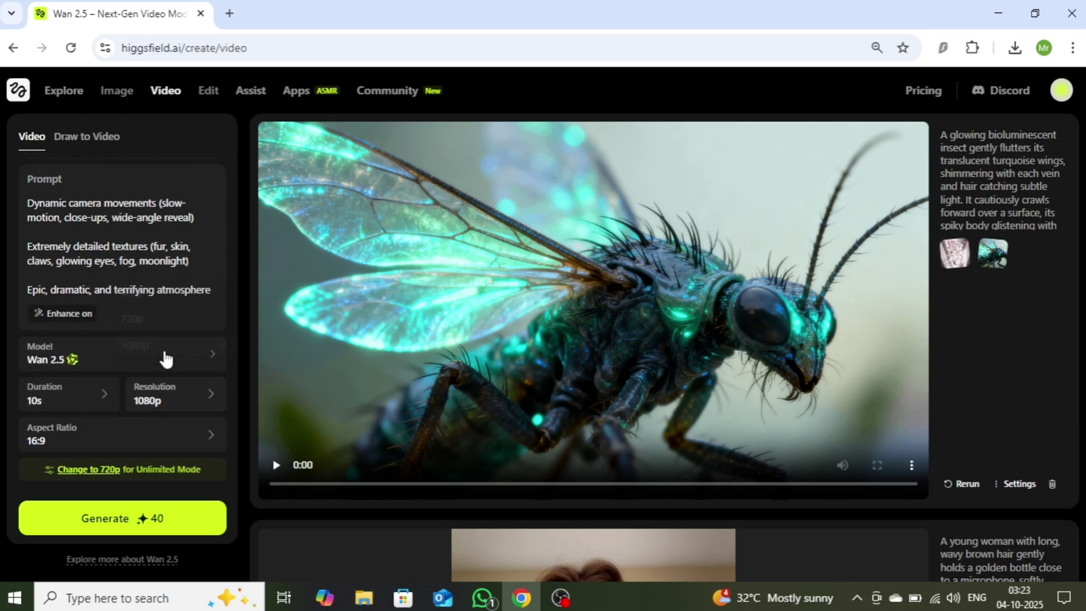
{"action": "left_click", "coordinate": [95, 444]}
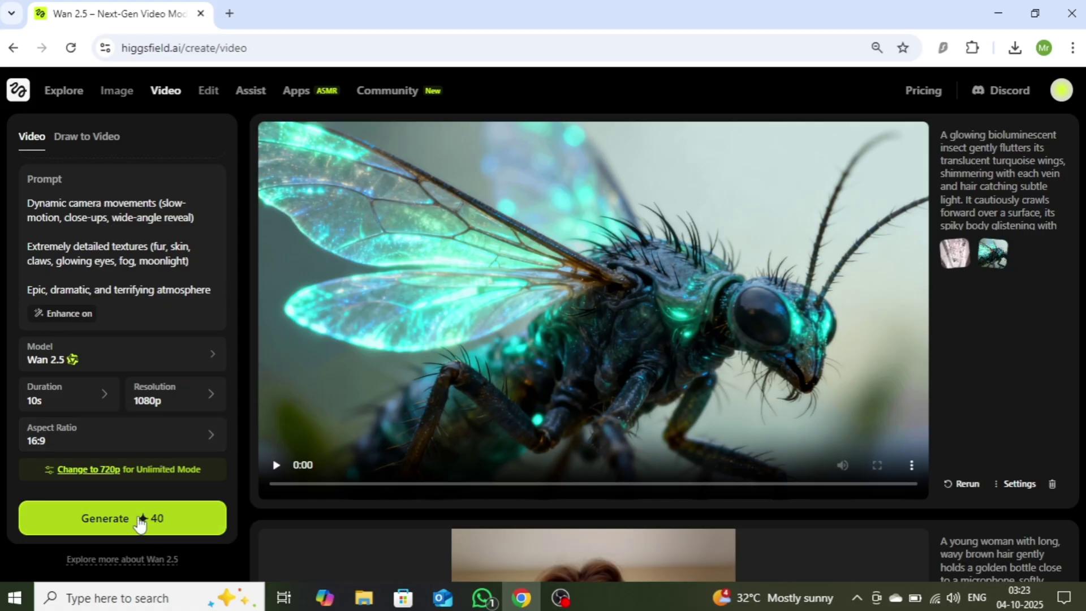
{"action": "left_click", "coordinate": [183, 521]}
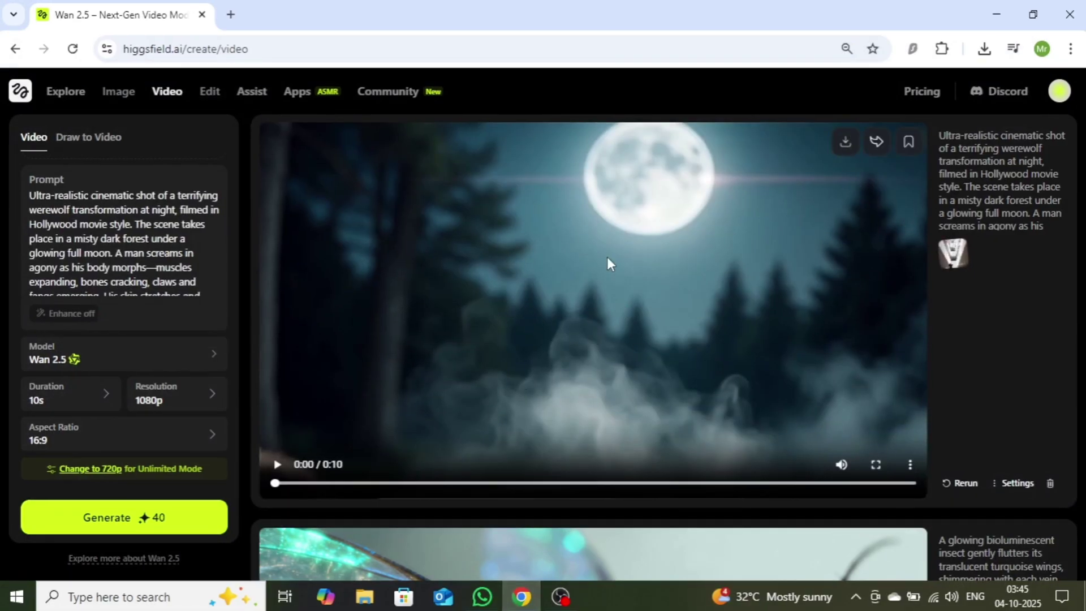
Play the 10-second werewolf clip full screen, replay it, then exit full screen.
{"action": "left_click", "coordinate": [276, 468]}
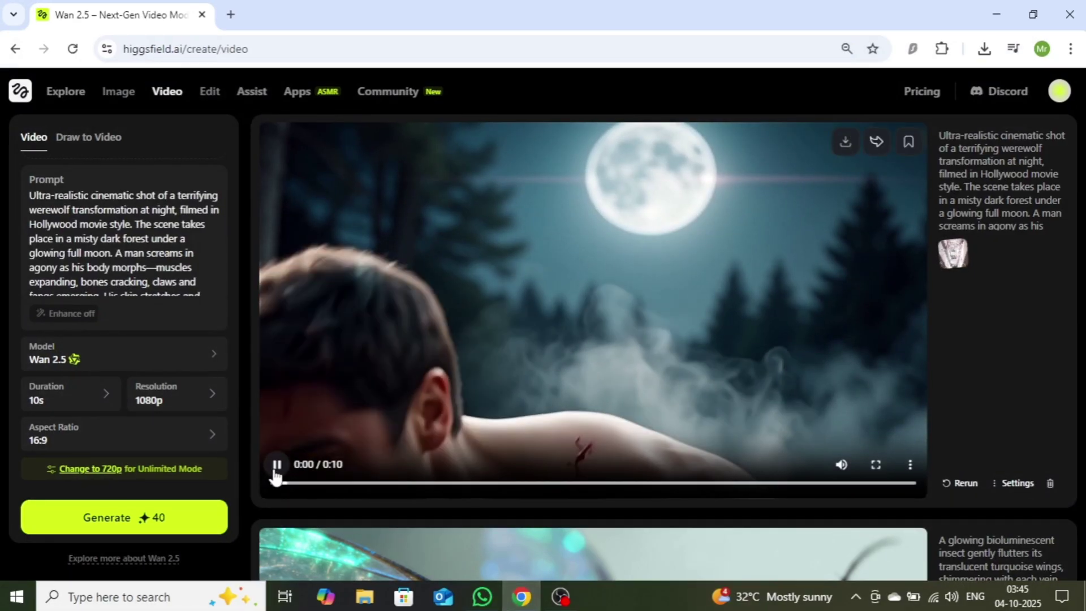
{"action": "left_click", "coordinate": [874, 464]}
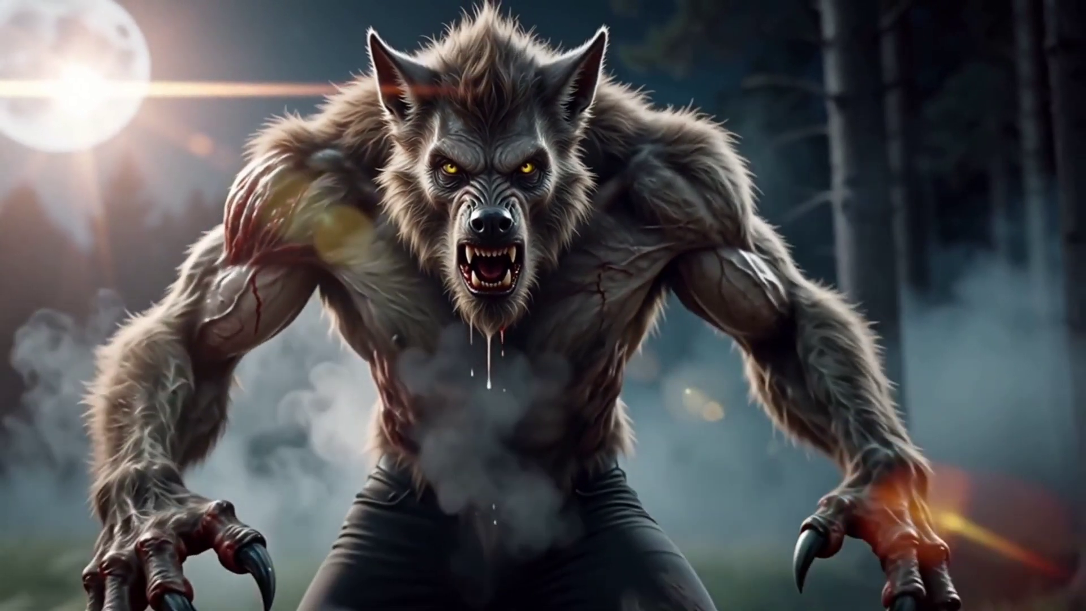
{"action": "mouse_move", "coordinate": [376, 538]}
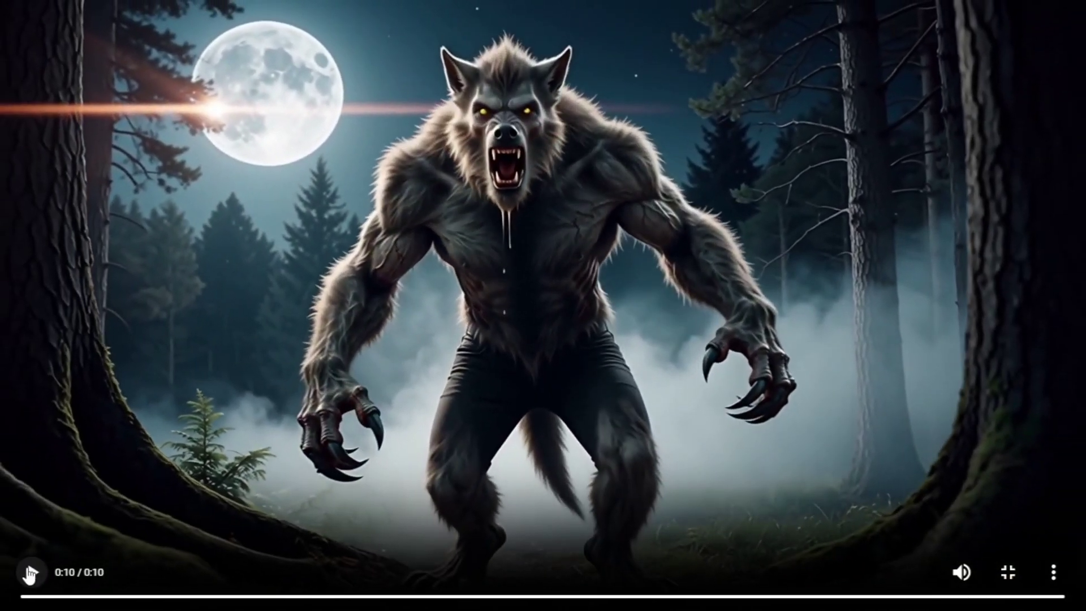
{"action": "left_click", "coordinate": [29, 575]}
{"action": "left_click", "coordinate": [1008, 572]}
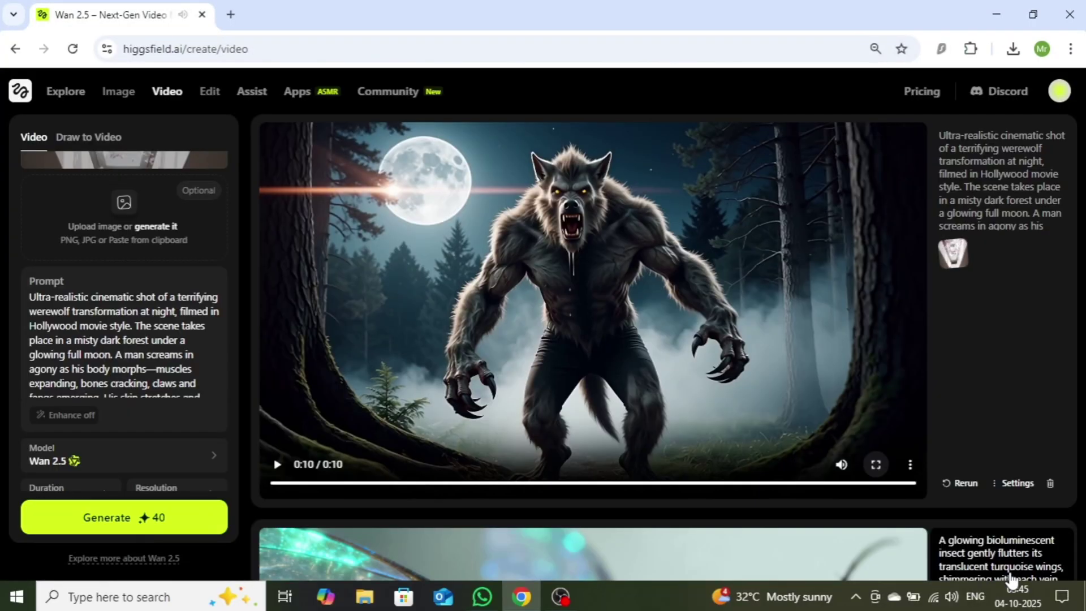